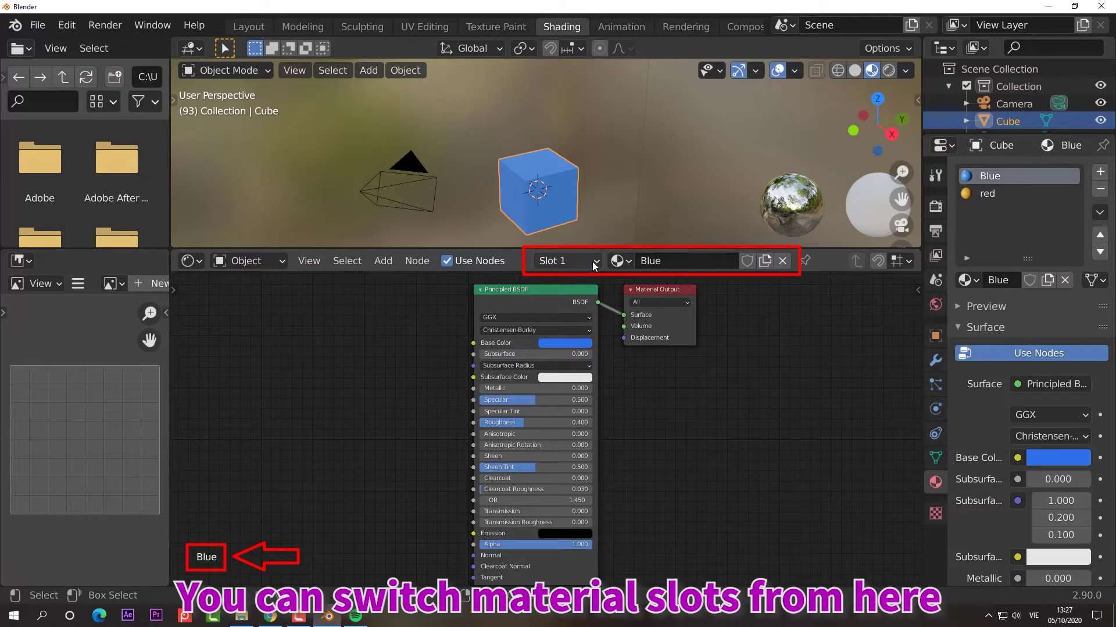
Add a third material slot to the cube and create a new material in it
click(596, 263)
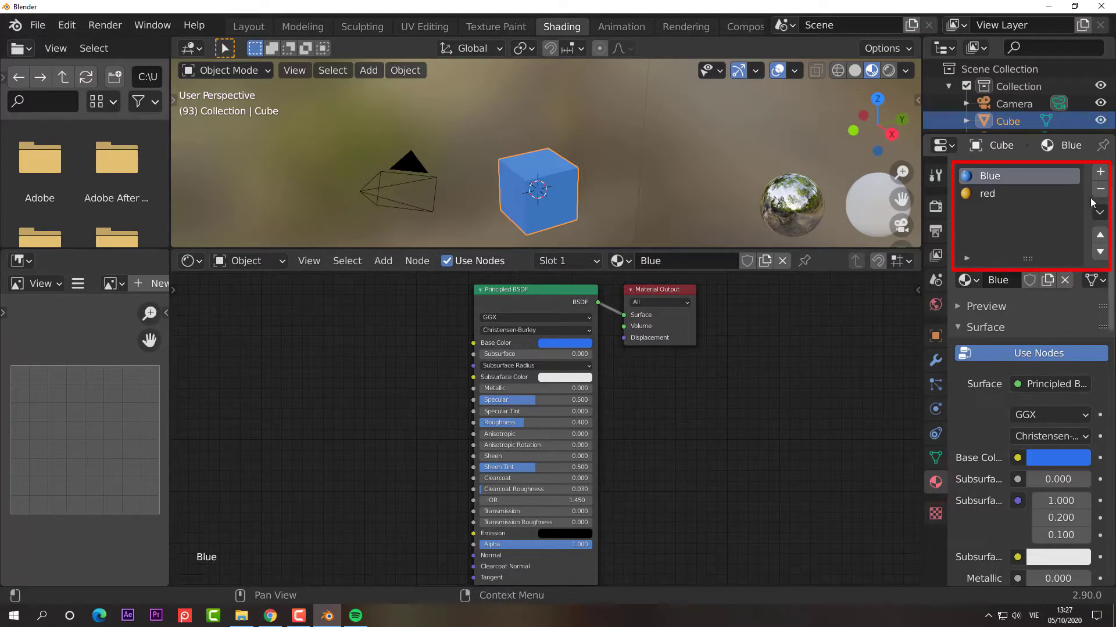
click(1101, 172)
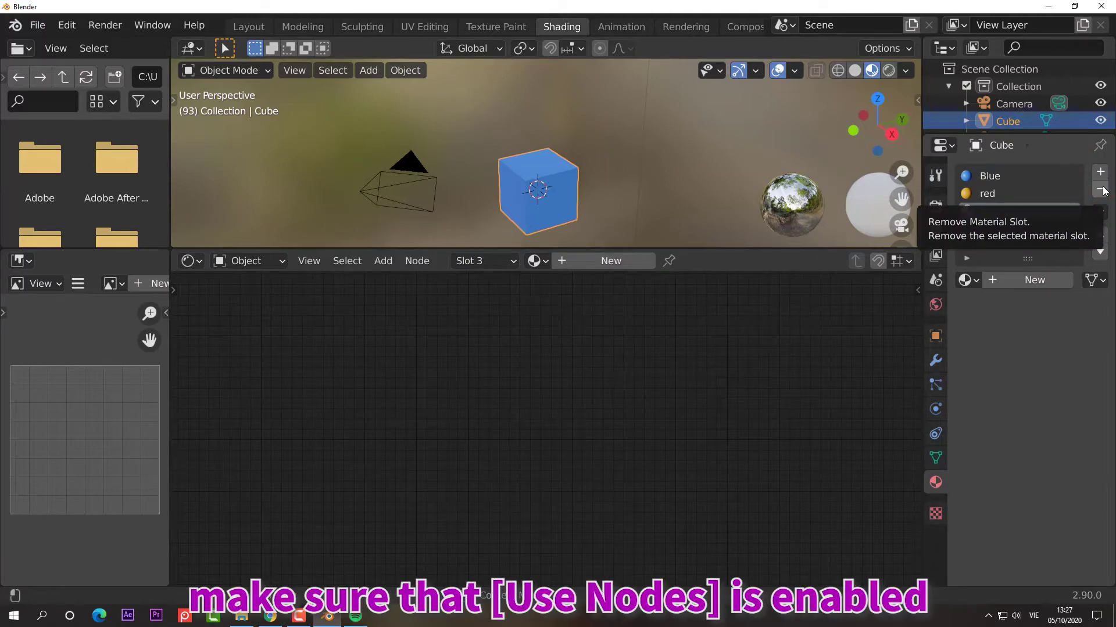
click(1025, 285)
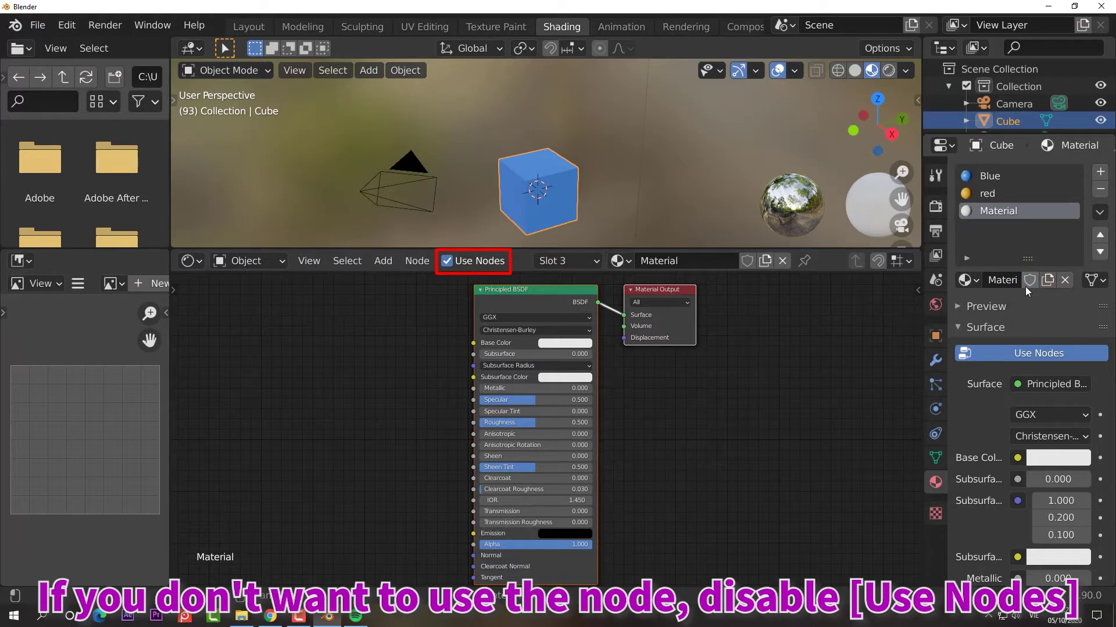
Turn off Use Nodes for the material in the cube's third slot
click(446, 261)
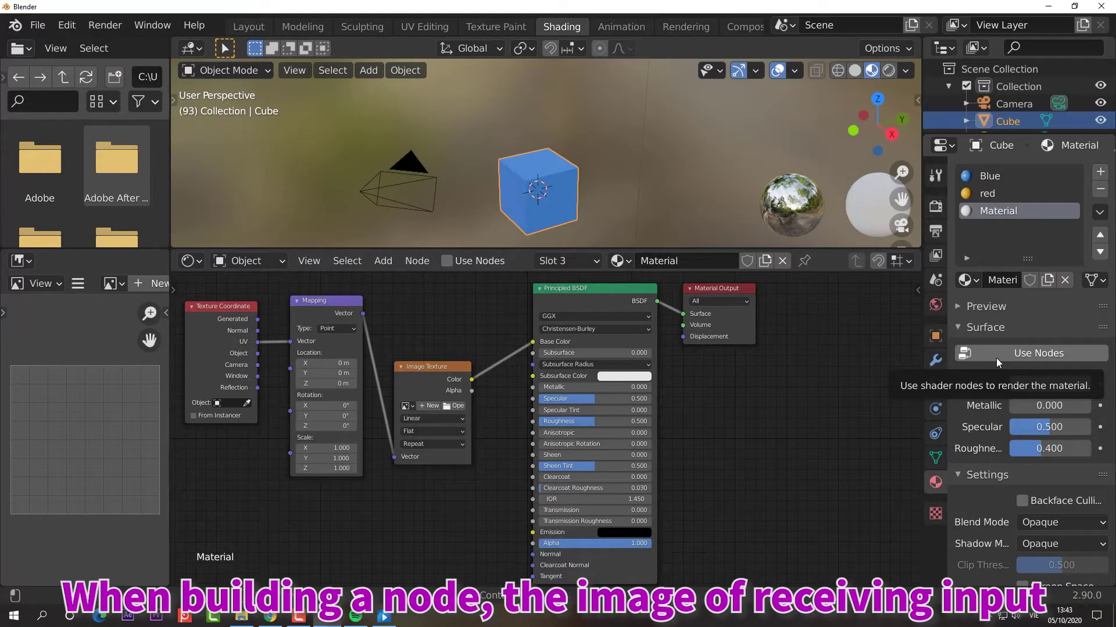
scroll(744, 494, up, 1)
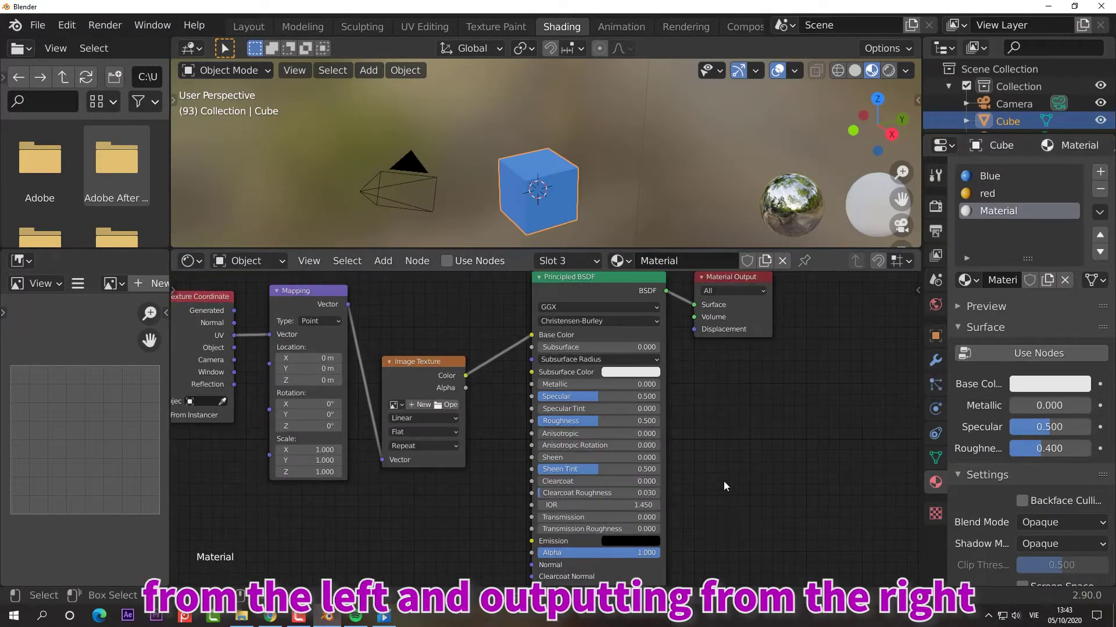
scroll(730, 475, down, 2)
middle_drag(730, 475, 797, 472)
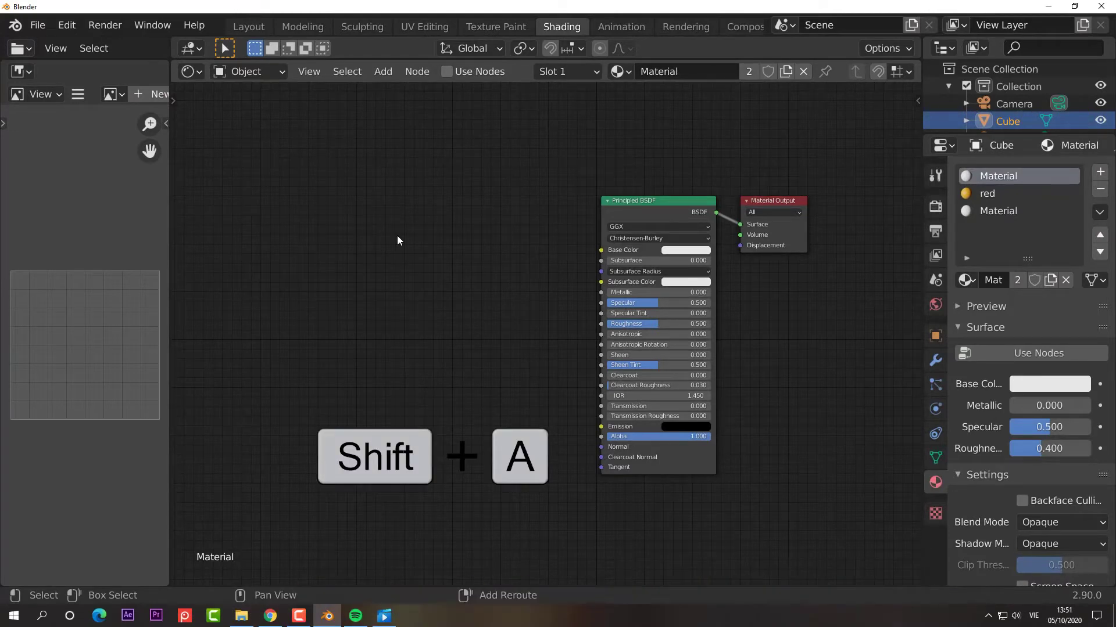
Add a Checker Texture node before the Principled BSDF and connect its Color output to the Base Color input
key(shift+a)
mouse_move(396, 237)
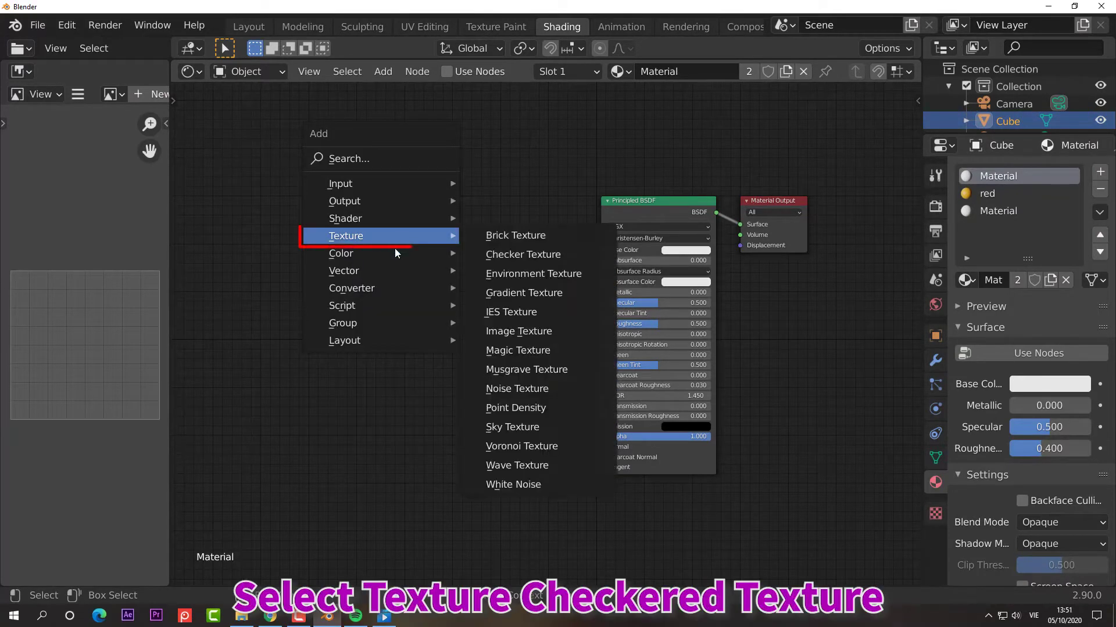
click(499, 254)
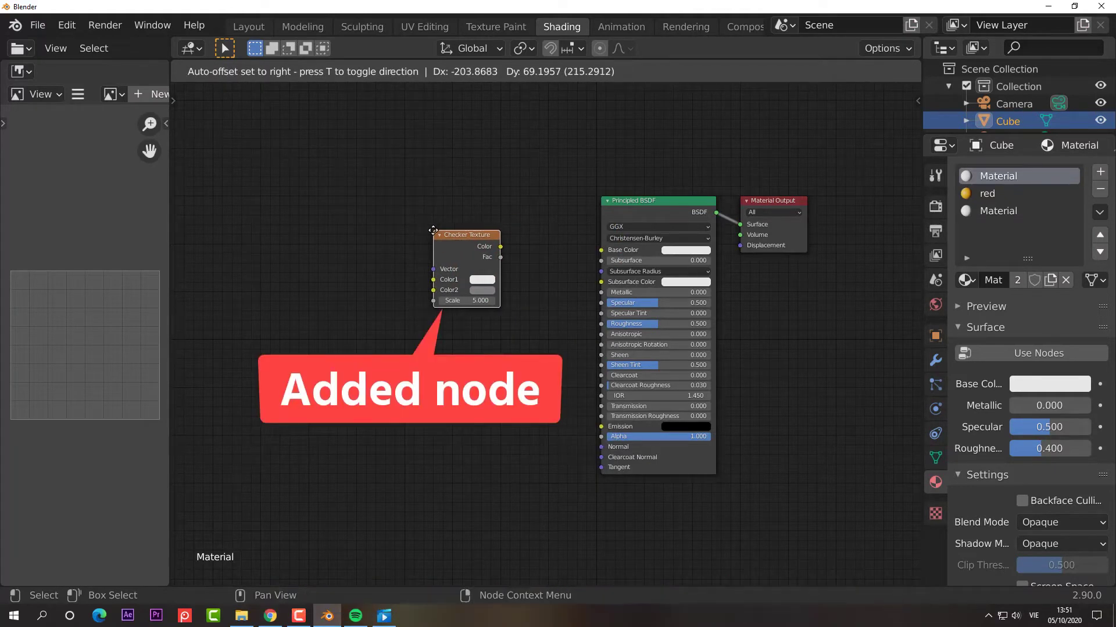
click(433, 230)
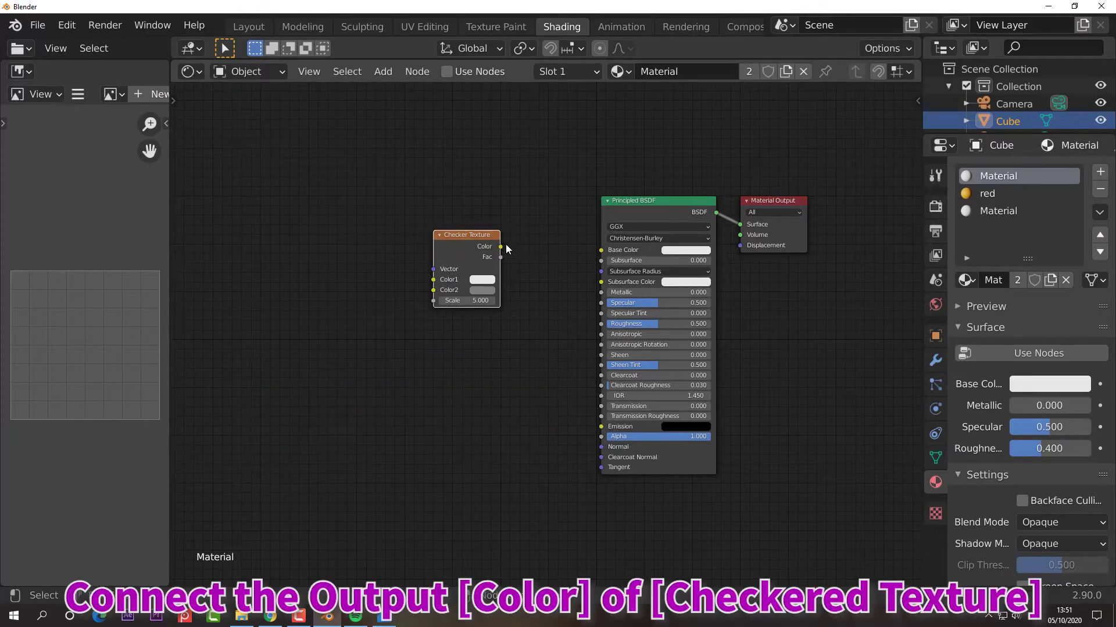
drag(500, 247, 601, 250)
Reveal the 3D viewport above the node editor and put the cube in Edit Mode with face selection
drag(563, 58, 514, 298)
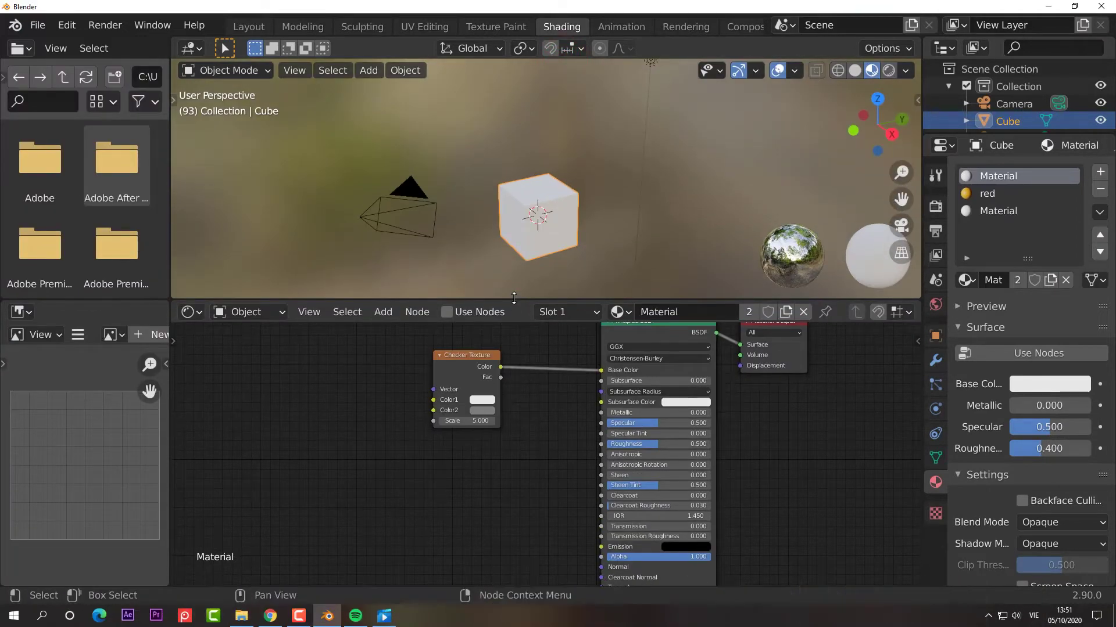
key(Tab)
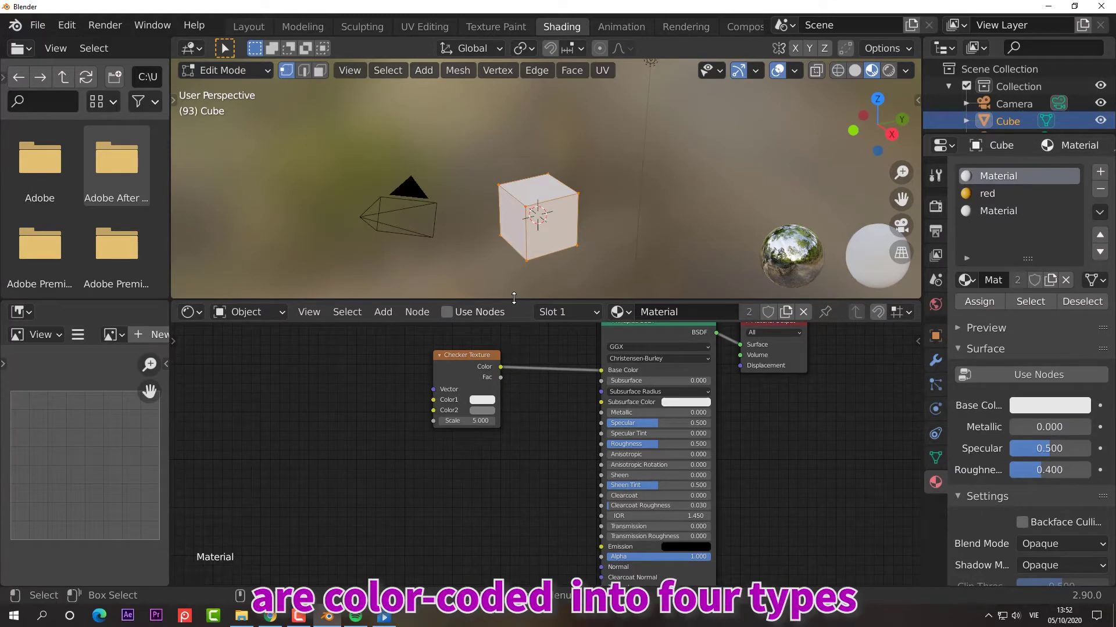
click(319, 70)
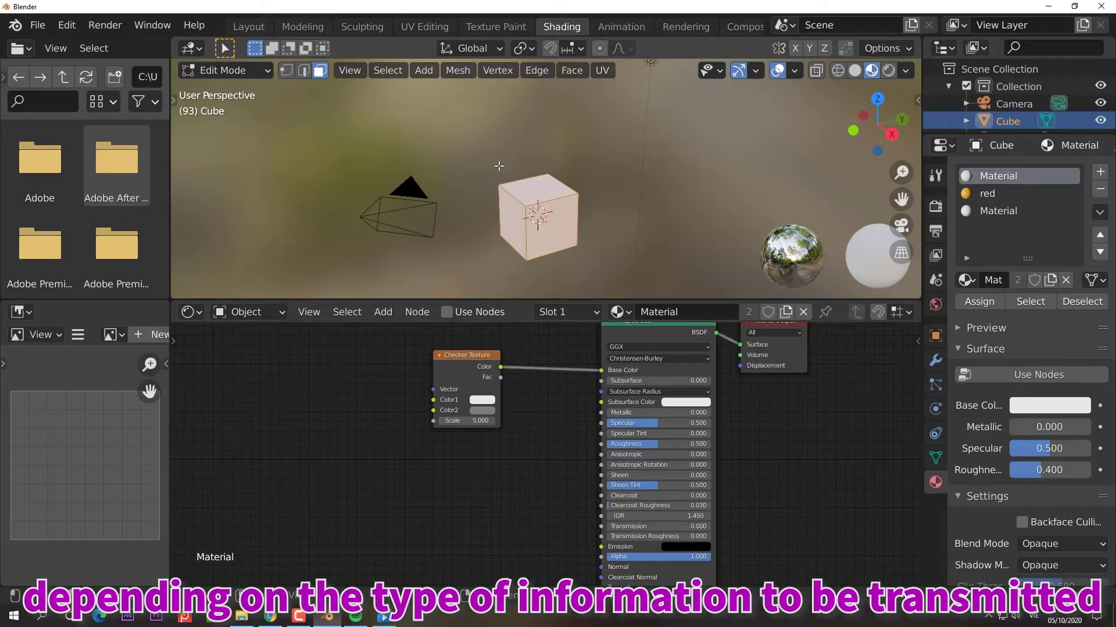
click(561, 226)
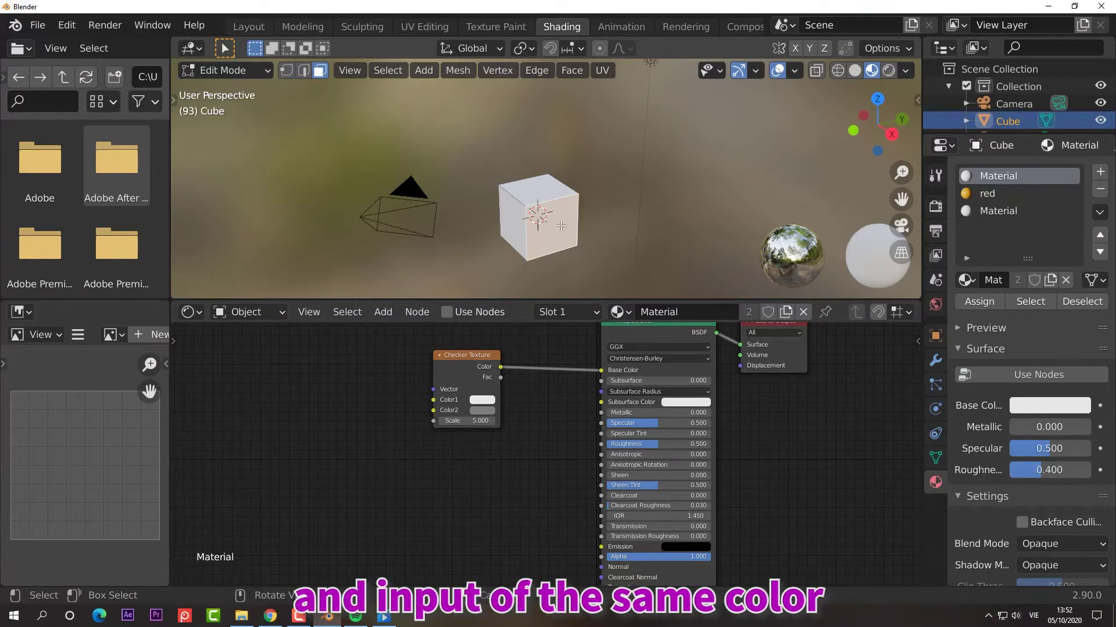
Subdivide all of the cube's faces with the number of cuts set to 4
right_click(561, 226)
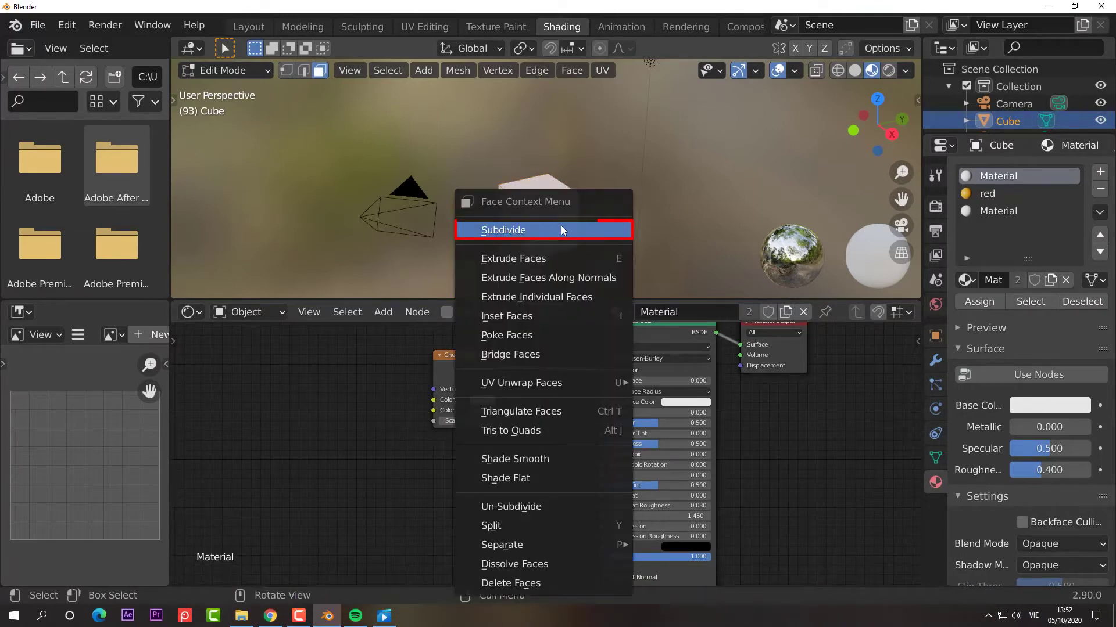
click(561, 230)
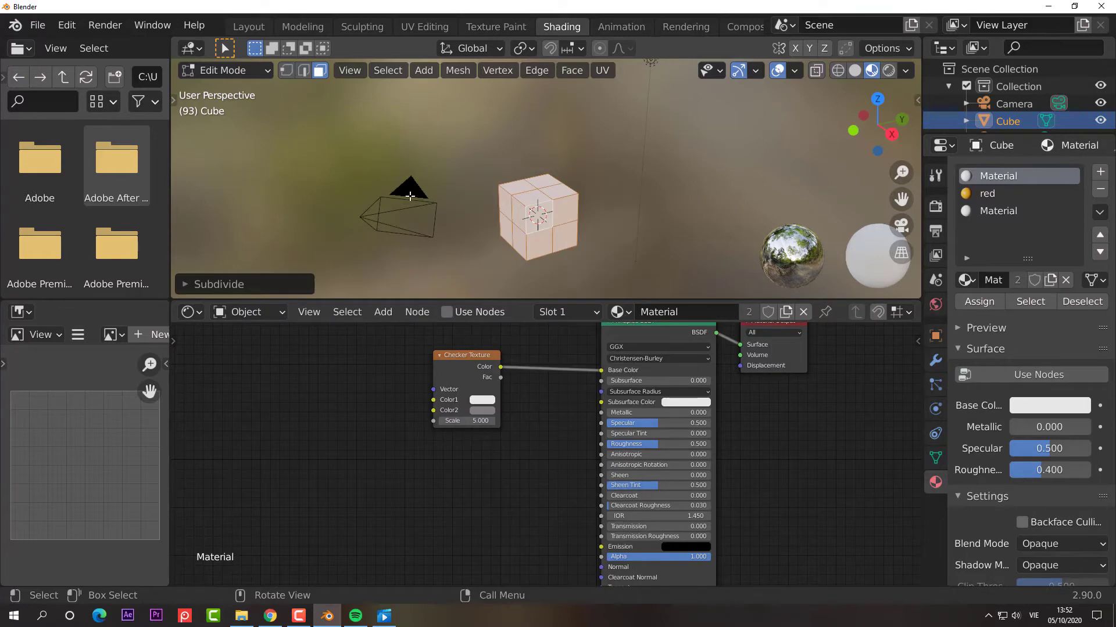
click(251, 284)
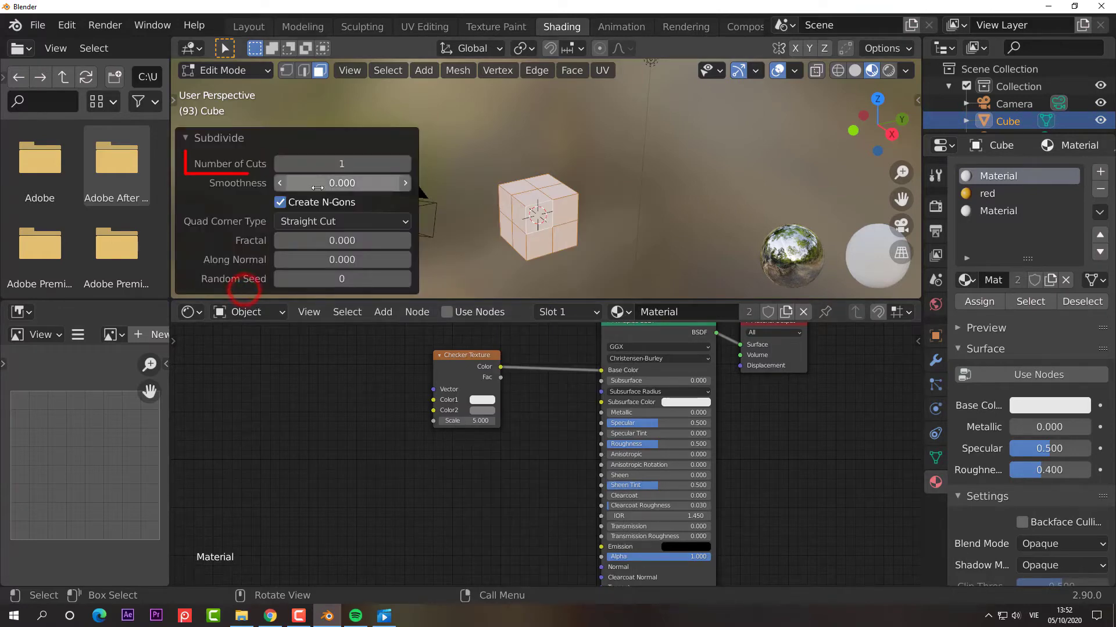
click(339, 165)
text(4)
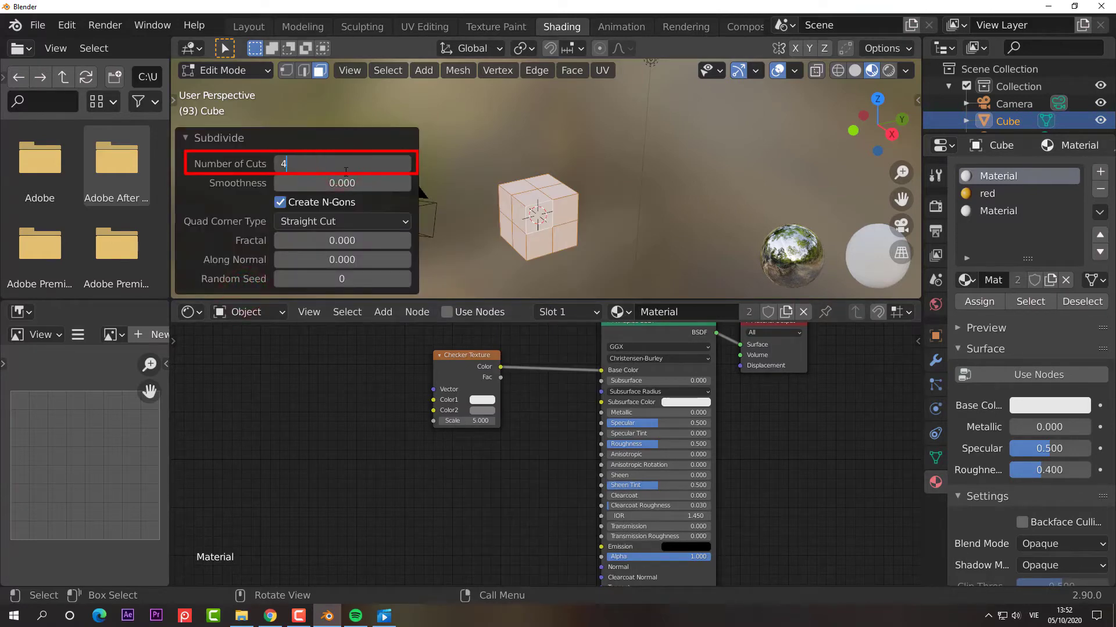
click(479, 182)
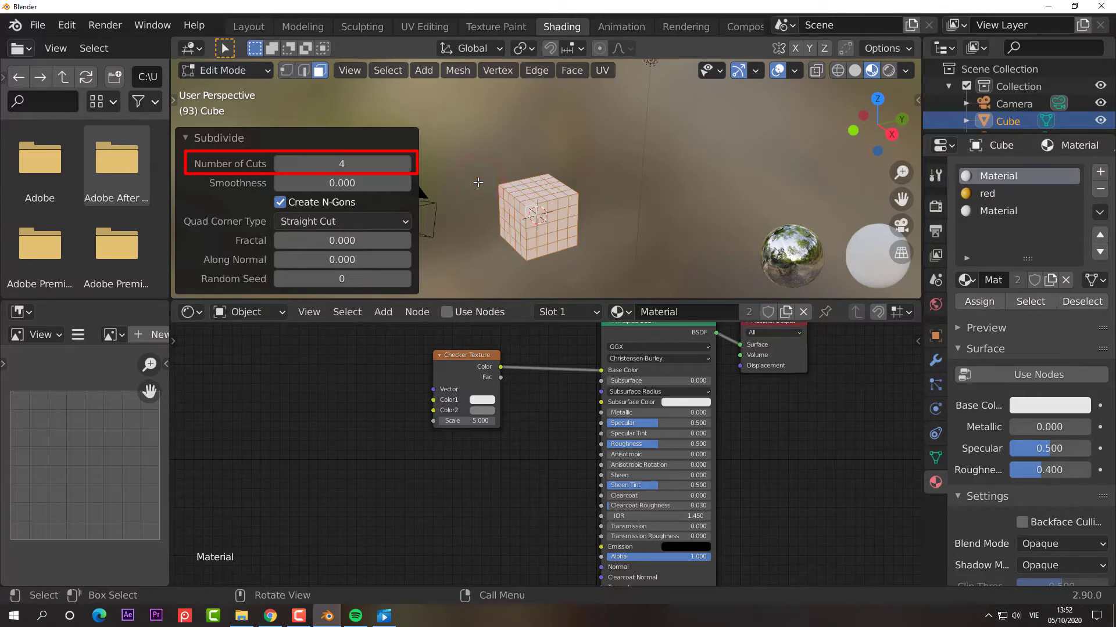
click(477, 182)
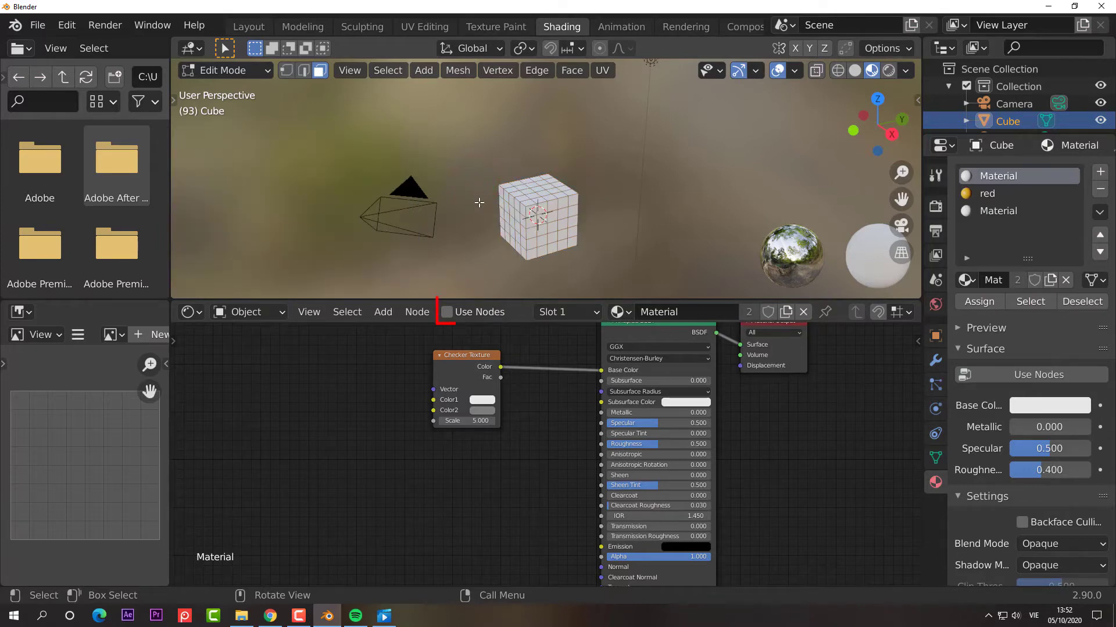
Enable Use Nodes for the checker material and preview the cube in Object Mode with material shading in the Layout workspace
click(447, 316)
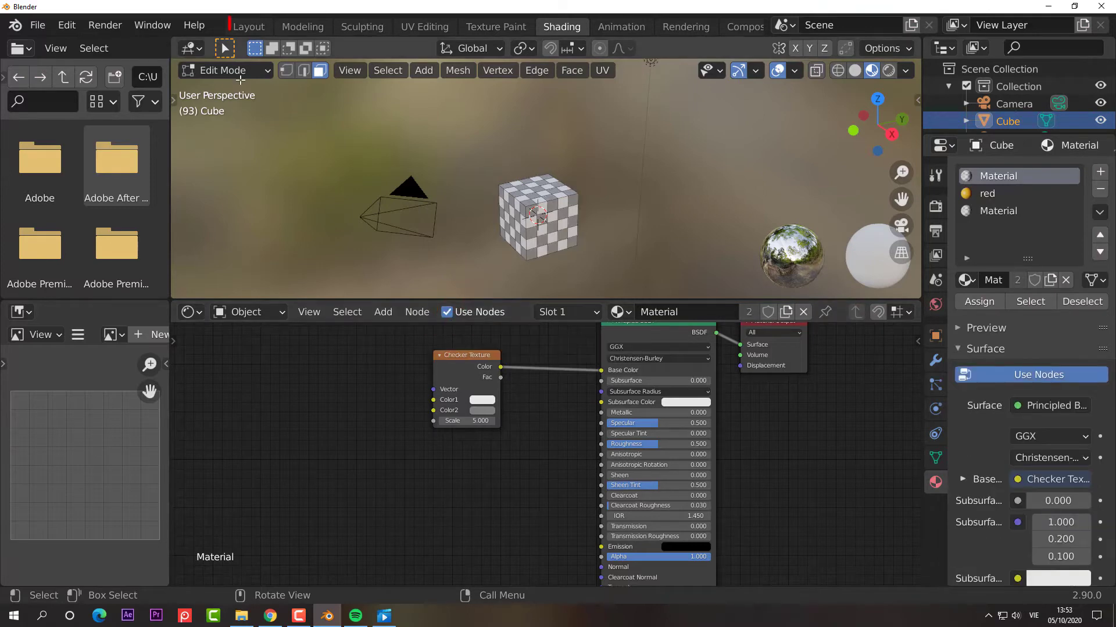
click(241, 27)
key(Tab)
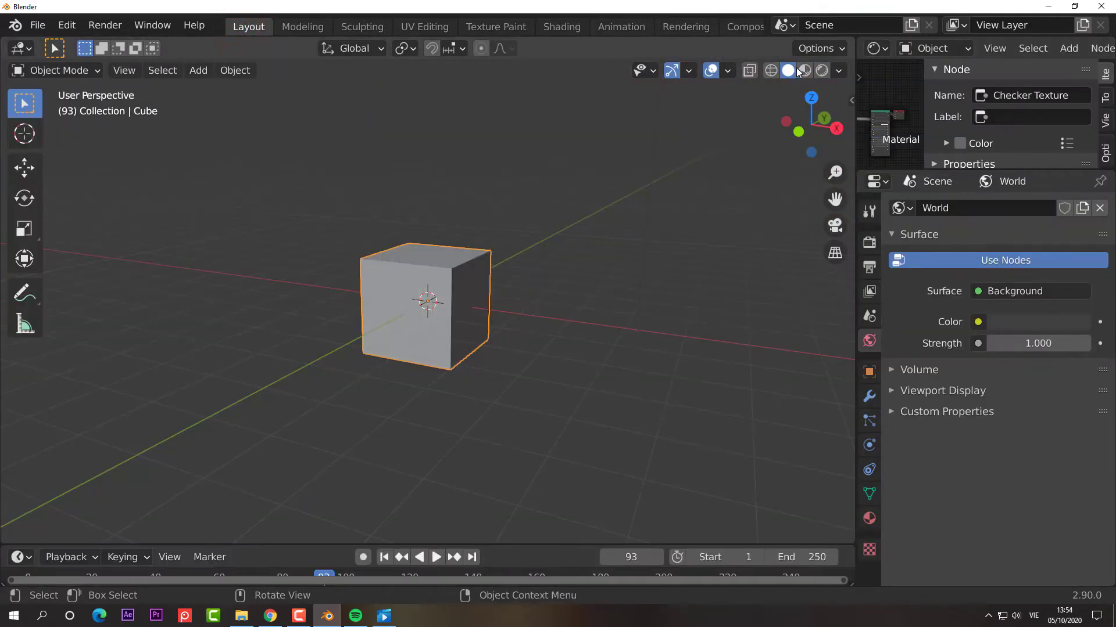
click(805, 70)
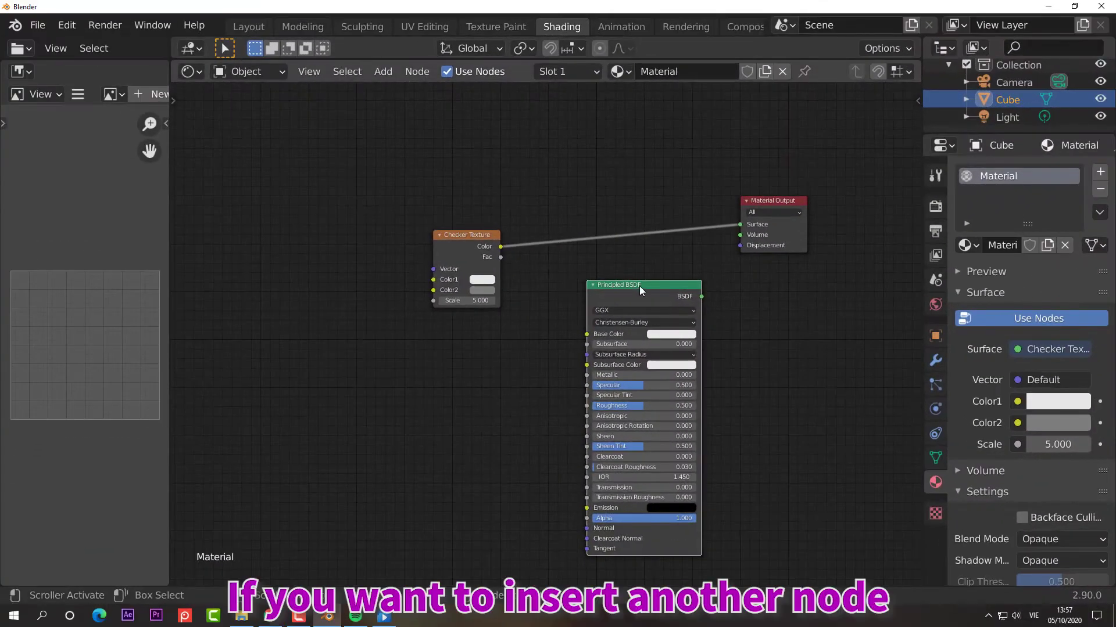
Insert the Principled BSDF node into the link between the Checker Texture and Material Output nodes
drag(639, 286, 634, 173)
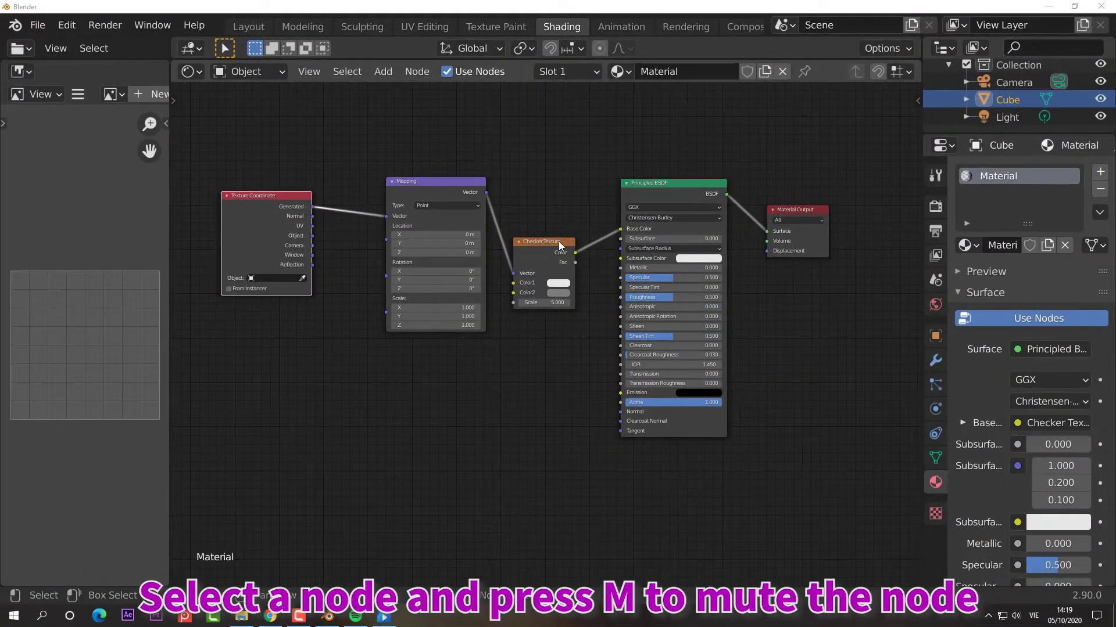
Mute the Checker Texture node to check its effect on the cube in the 3D viewport, and unmute it
key(m)
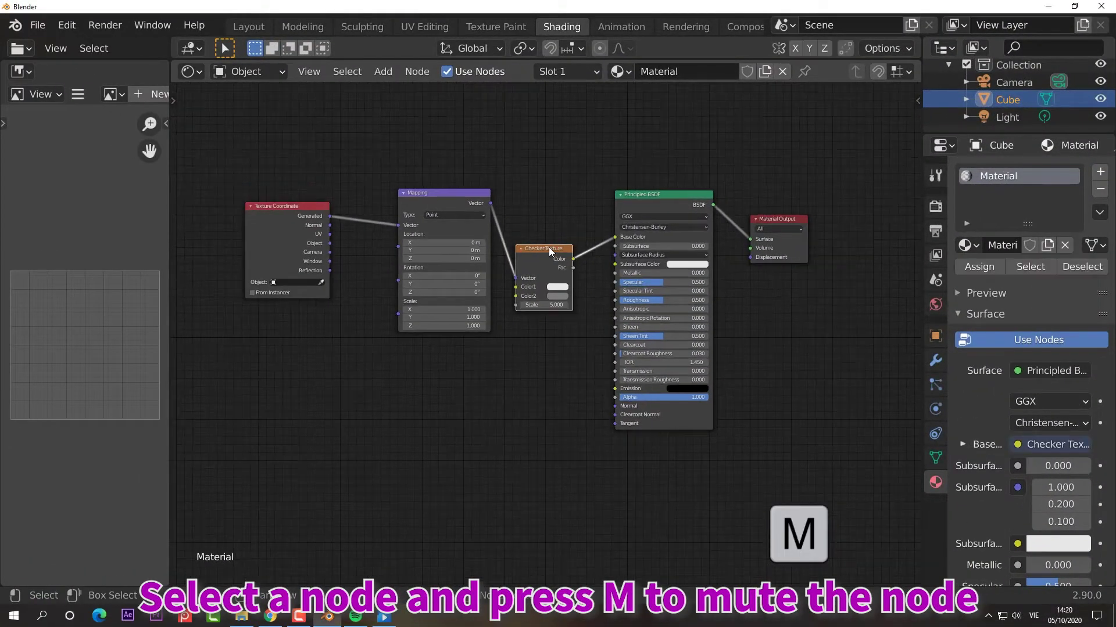
key(m)
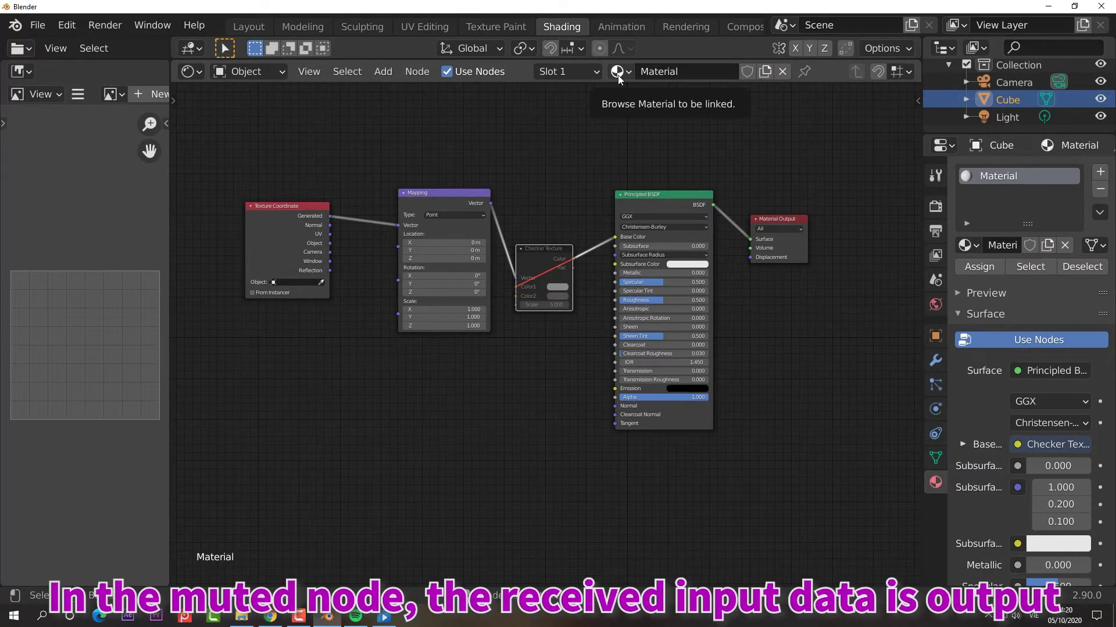
drag(632, 59, 561, 289)
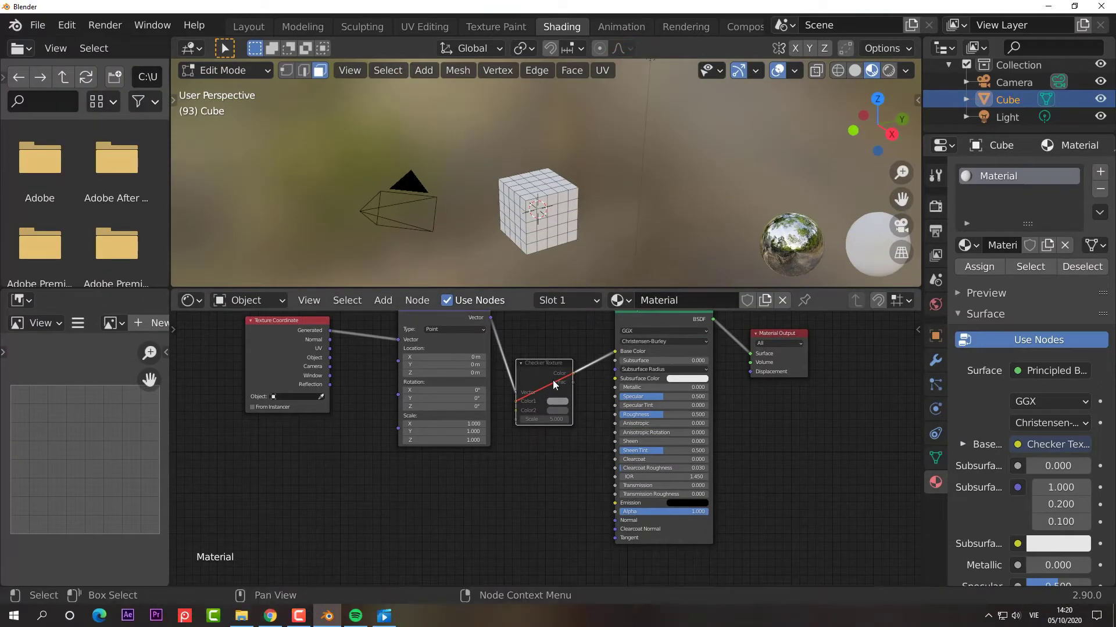
click(553, 380)
key(m)
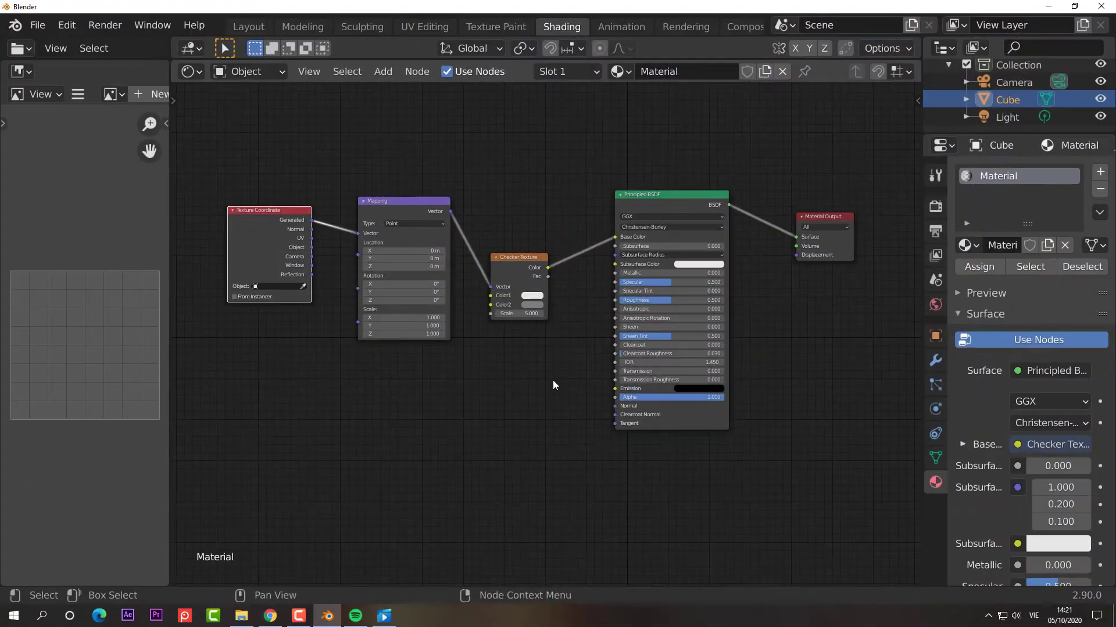
Group the Mapping, Checker Texture and Principled BSDF nodes, and toggle the node group closed and open for editing
shift+click(416, 204)
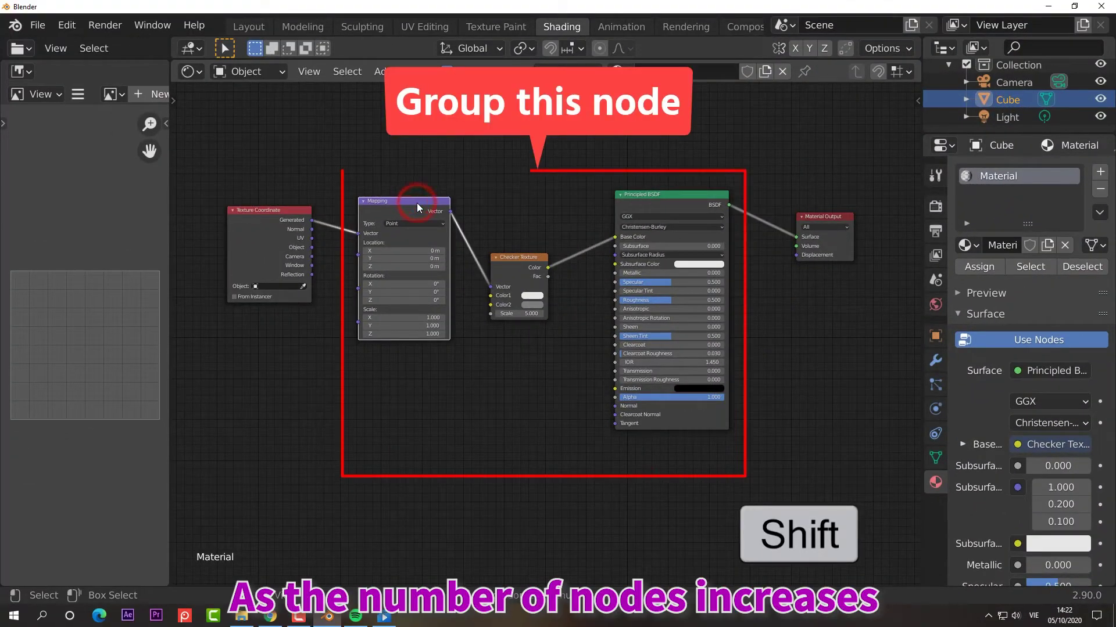
shift+click(517, 257)
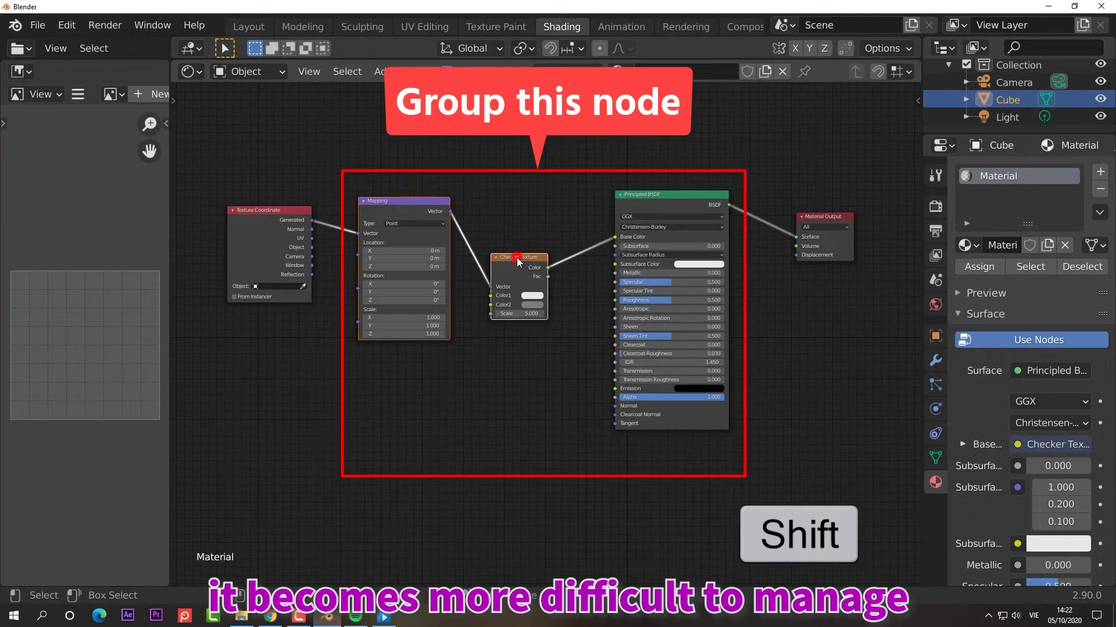
shift+click(659, 194)
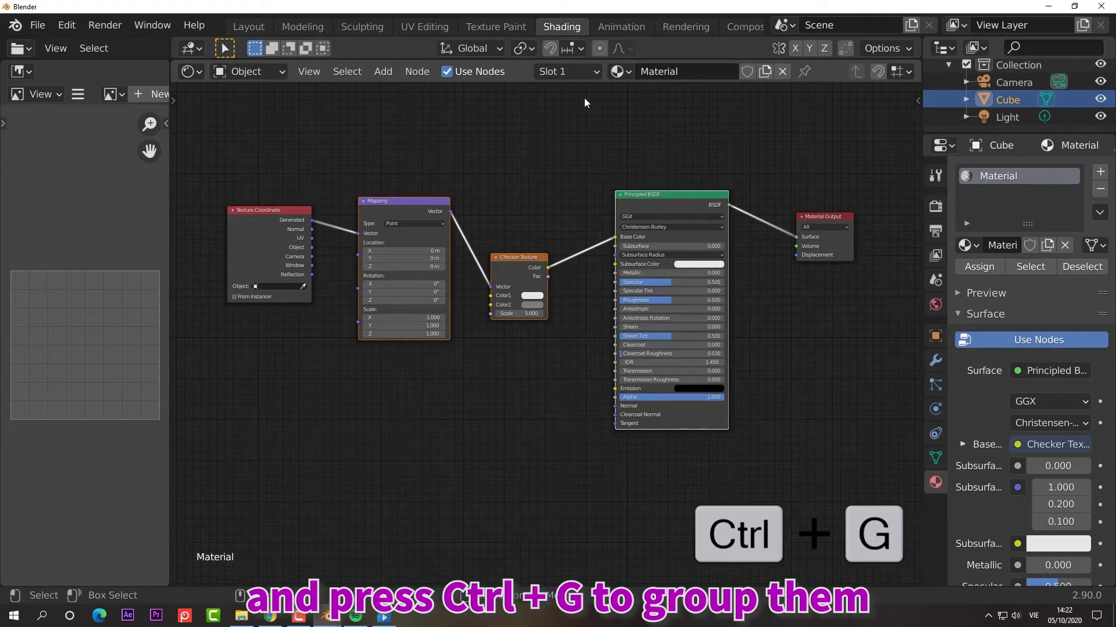
key(ctrl+g)
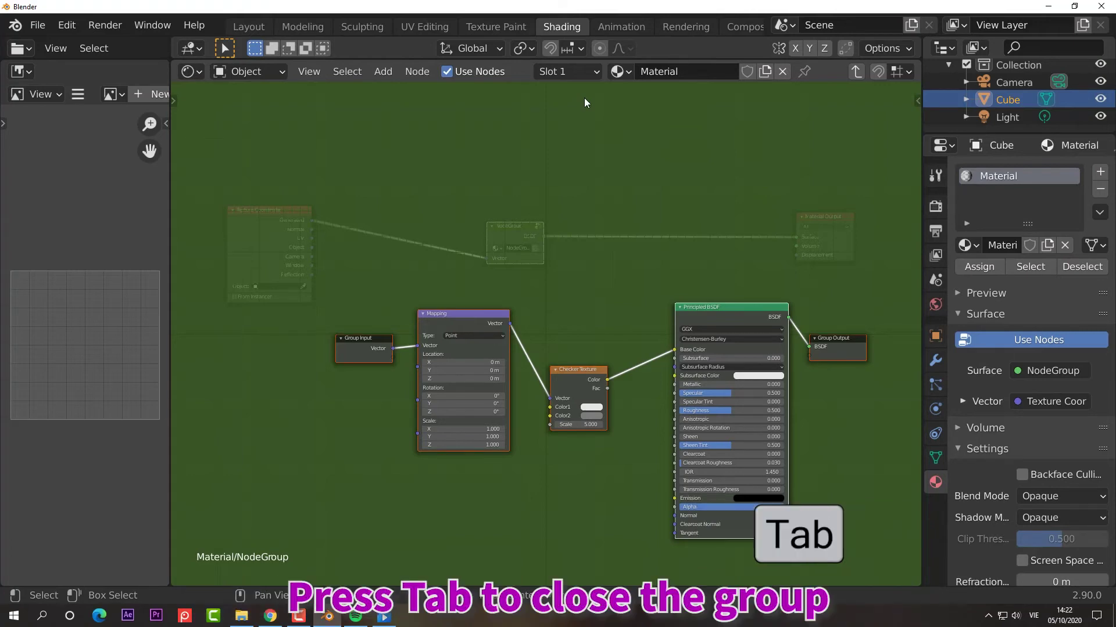
key(Tab)
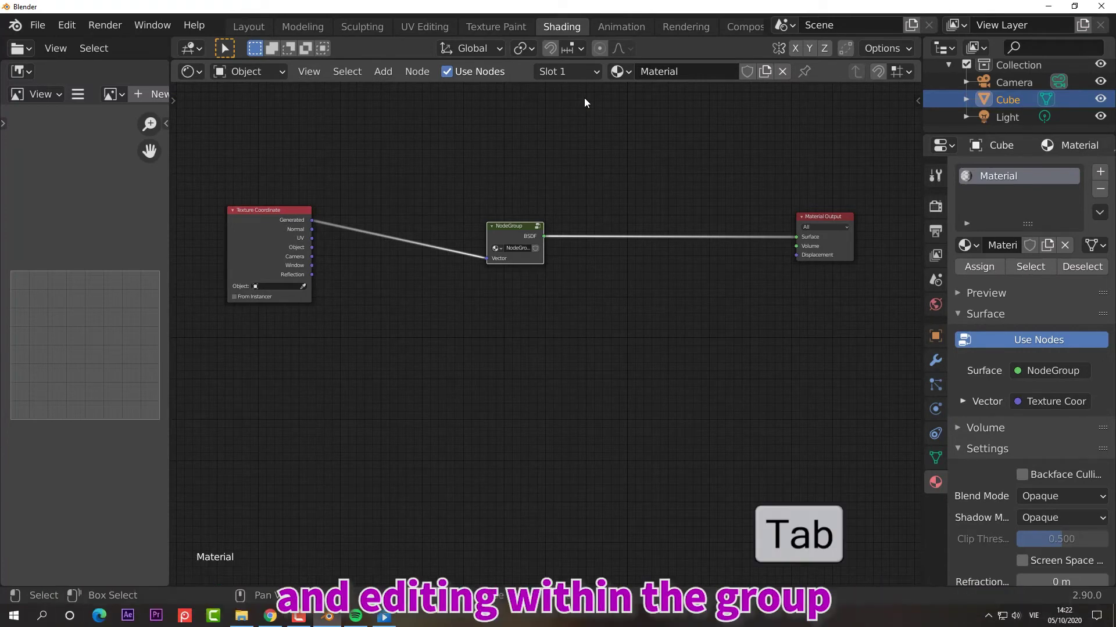
key(Tab)
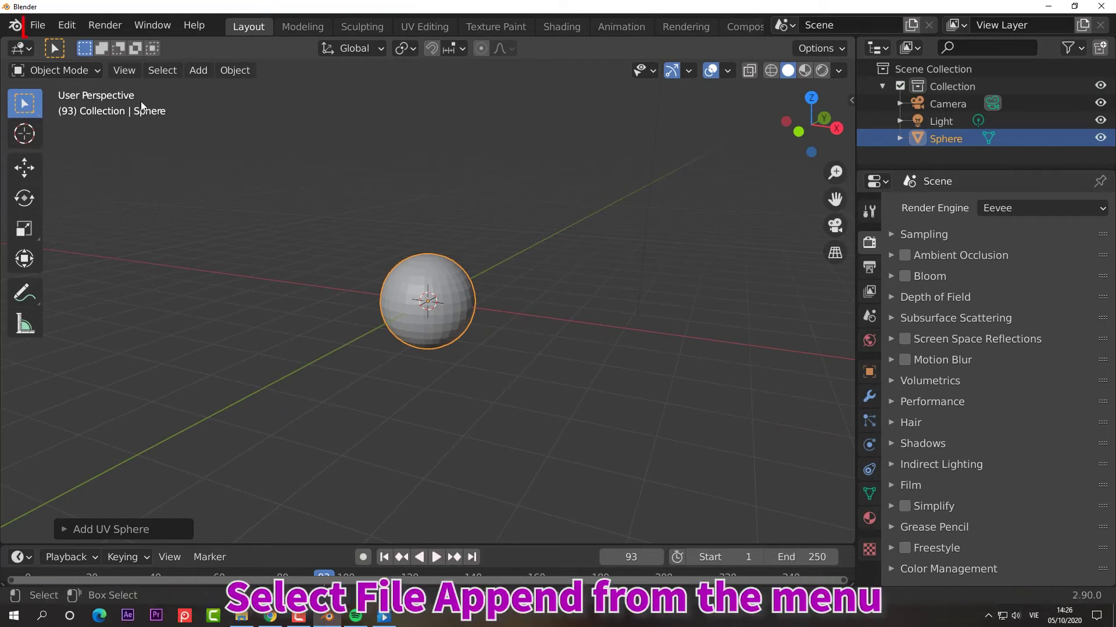
Append the NodeGroup node tree from the NodeTree folder of screenshot.blend to the current file
click(46, 29)
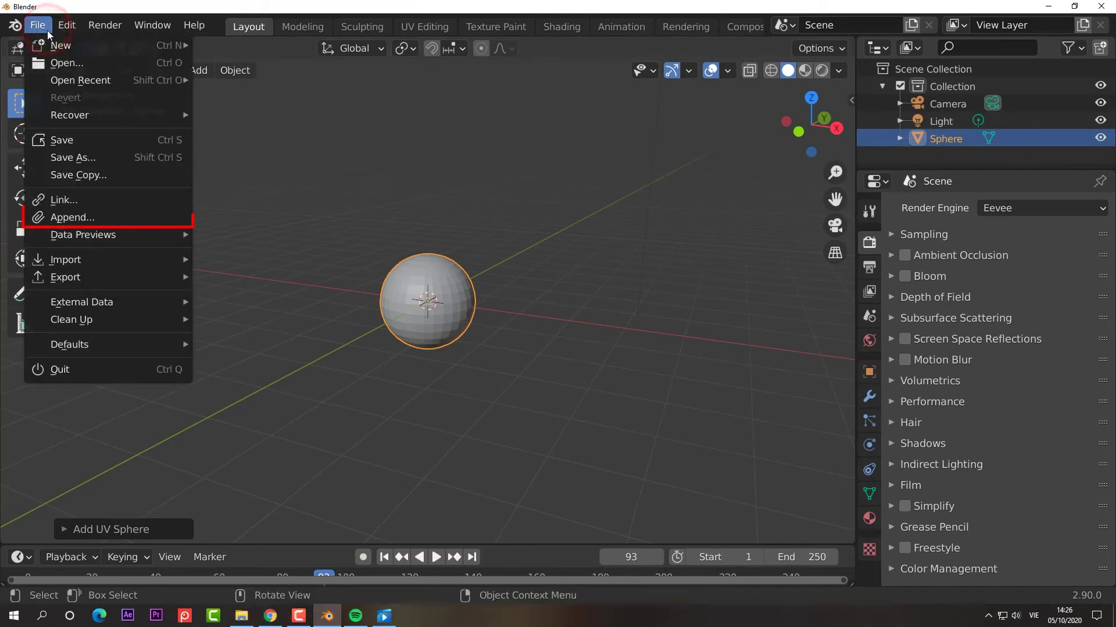
click(66, 212)
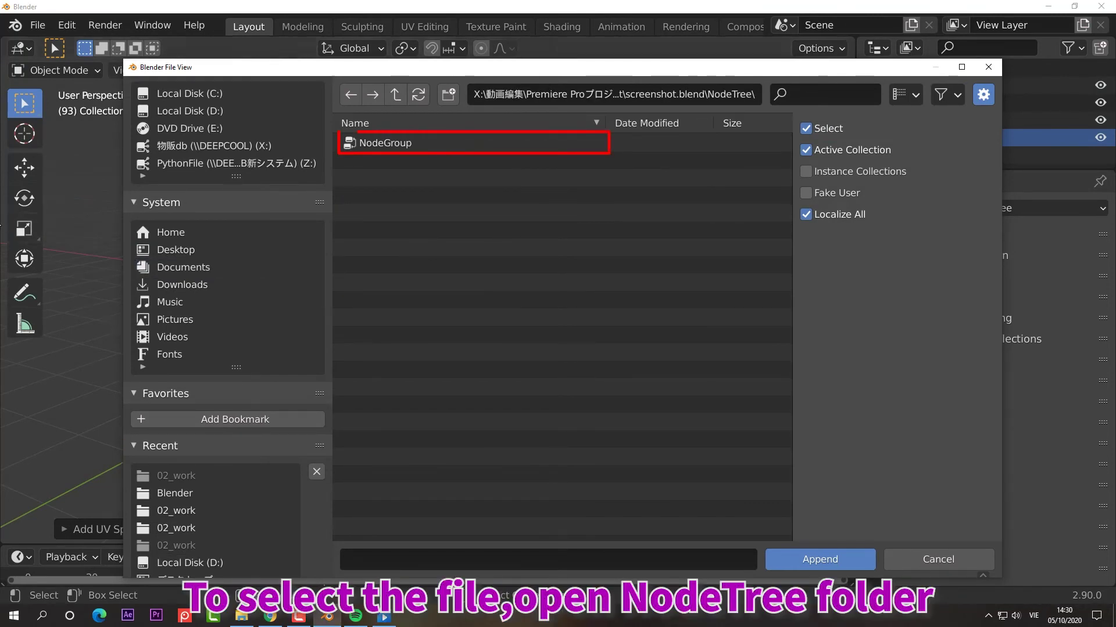
click(451, 145)
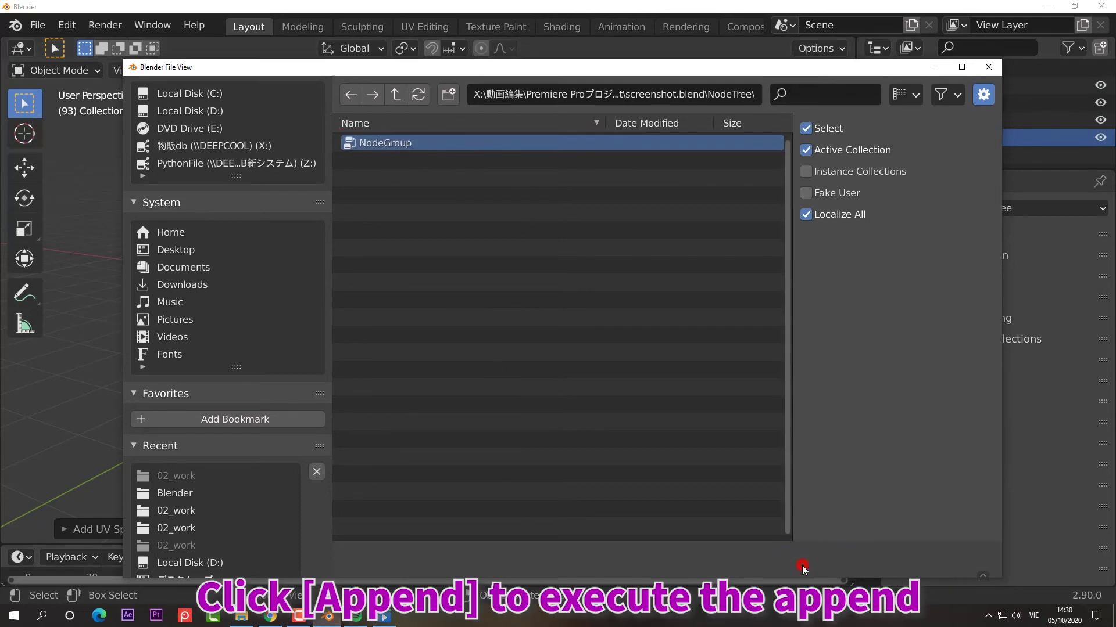
click(802, 566)
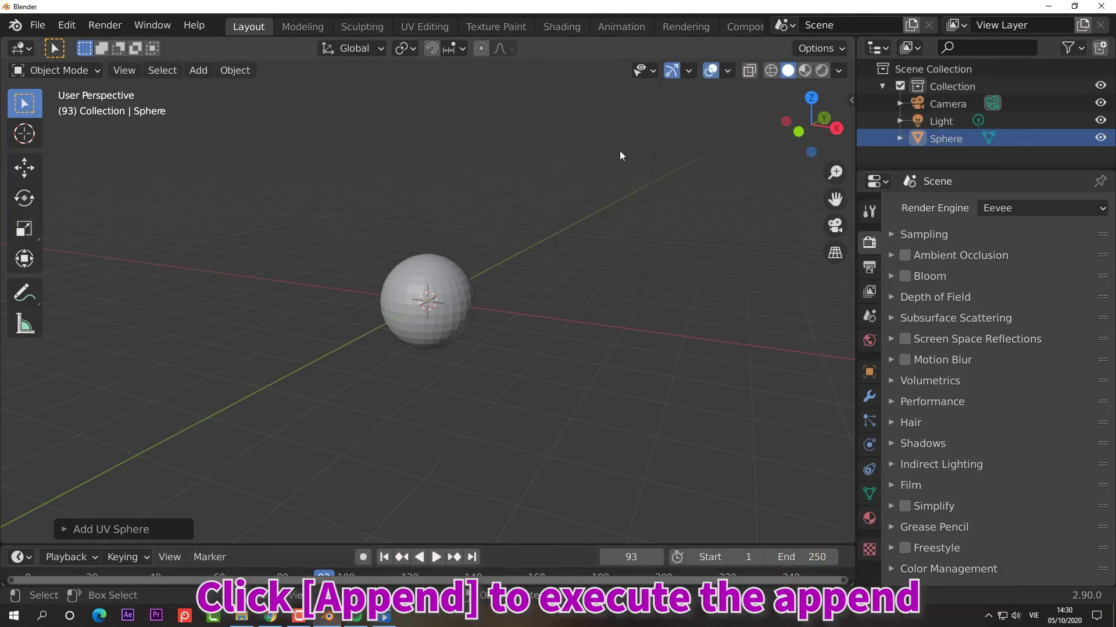
Switch to the Shading workspace and assign the existing material named Material to the sphere
click(562, 27)
click(538, 328)
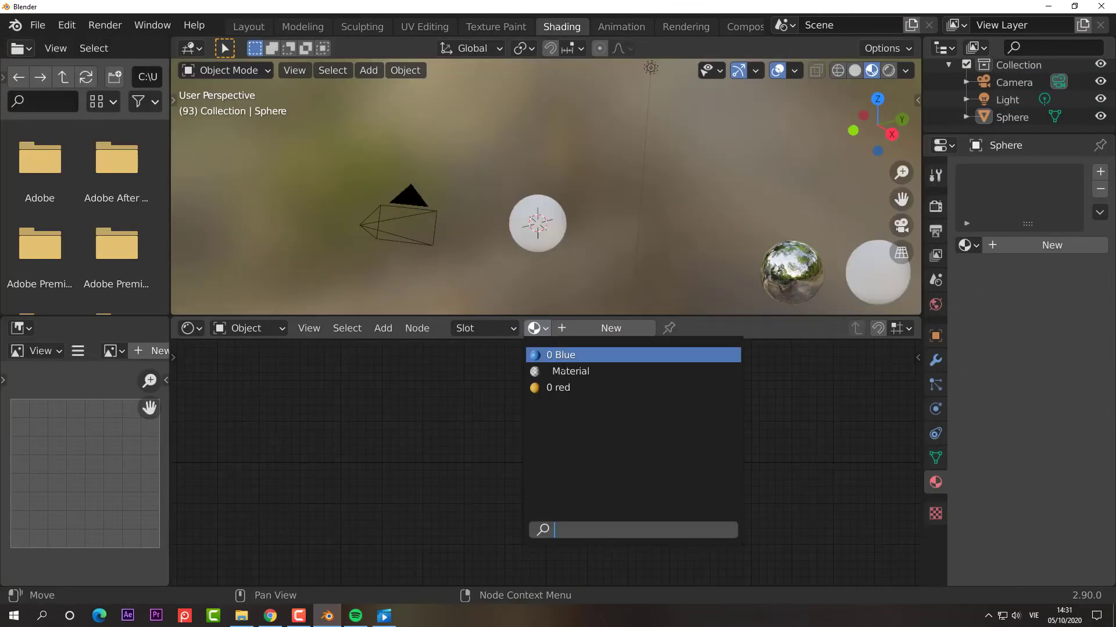
click(583, 371)
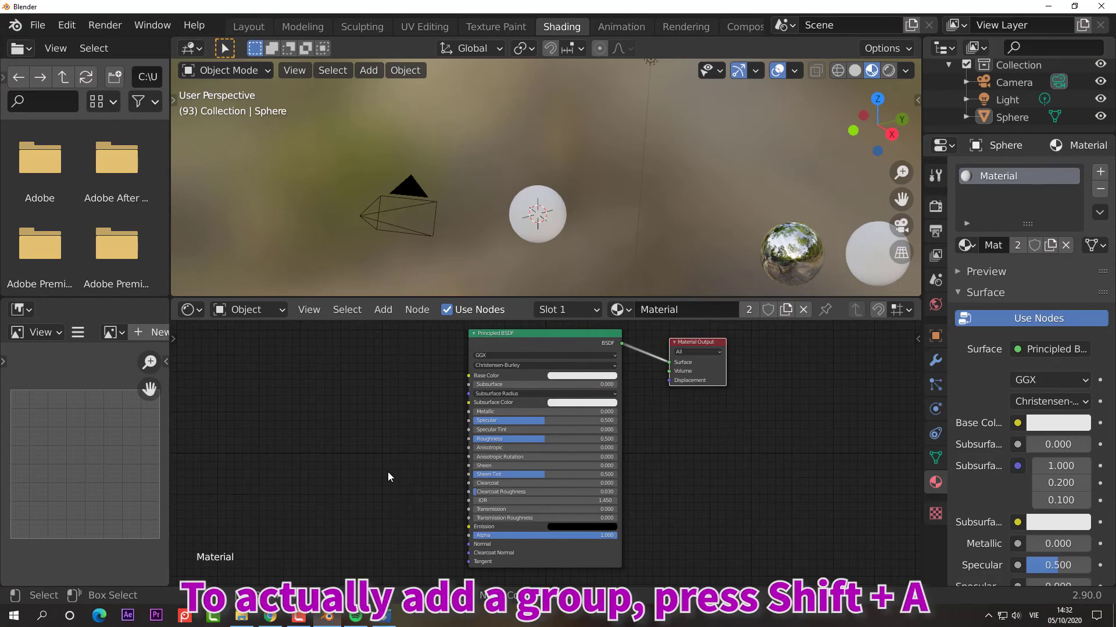
Add the appended NodeGroup to the material beside the Principled BSDF node and open the group for editing
key(shift+a)
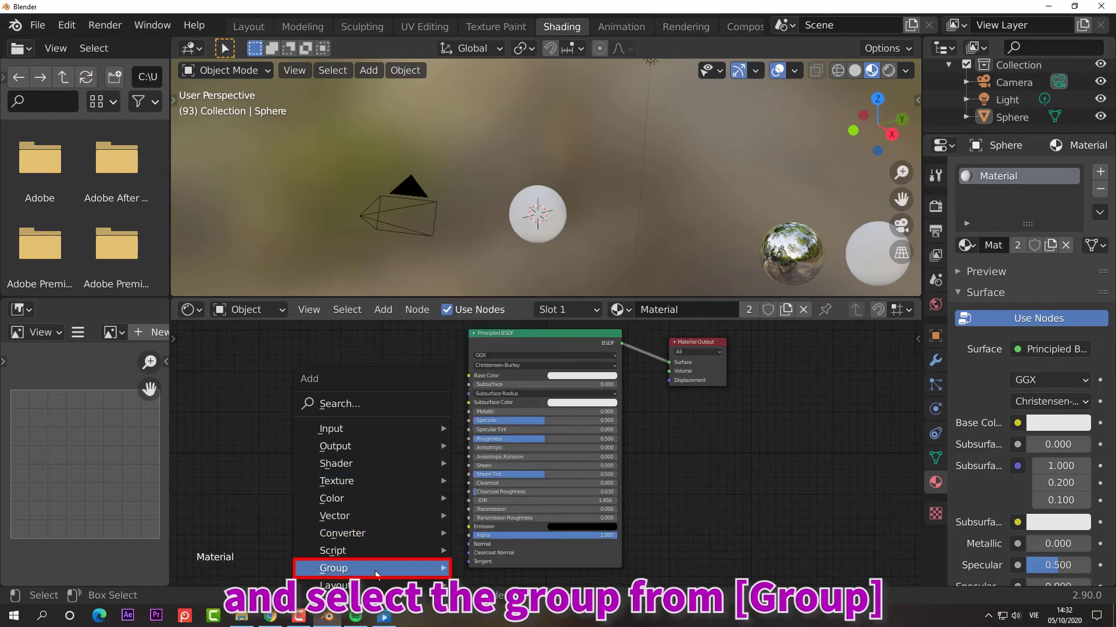
mouse_move(375, 573)
click(490, 569)
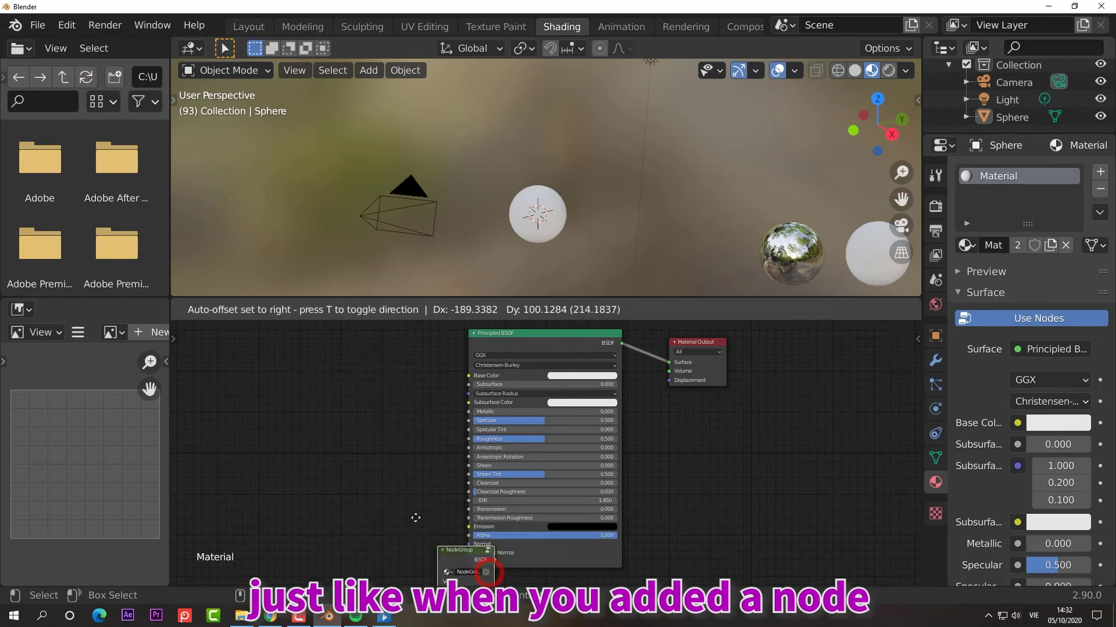
click(355, 381)
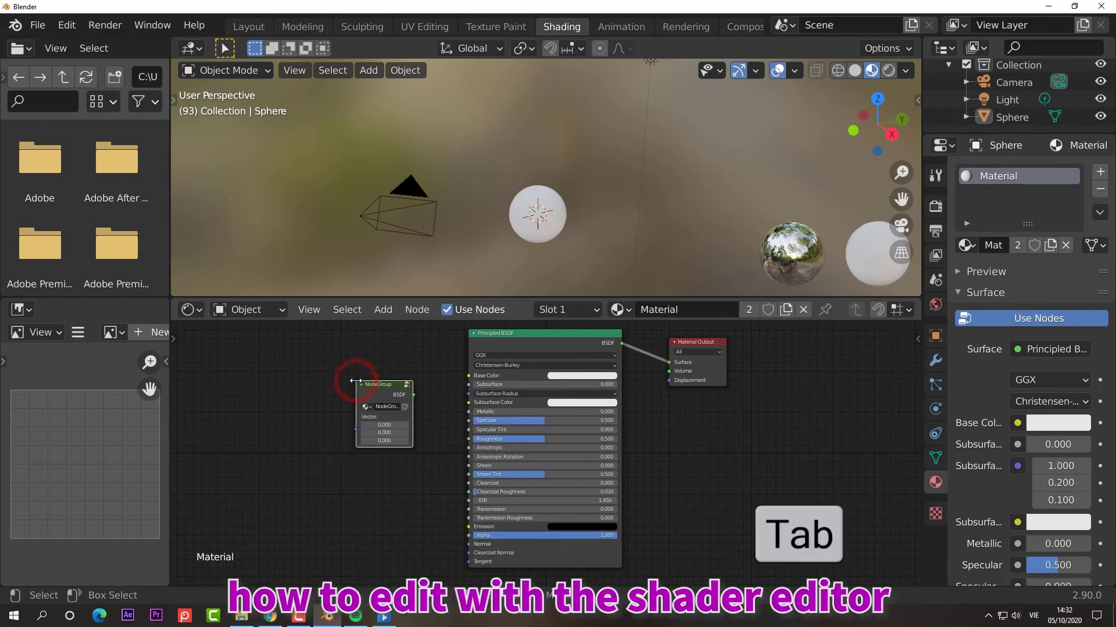
key(Tab)
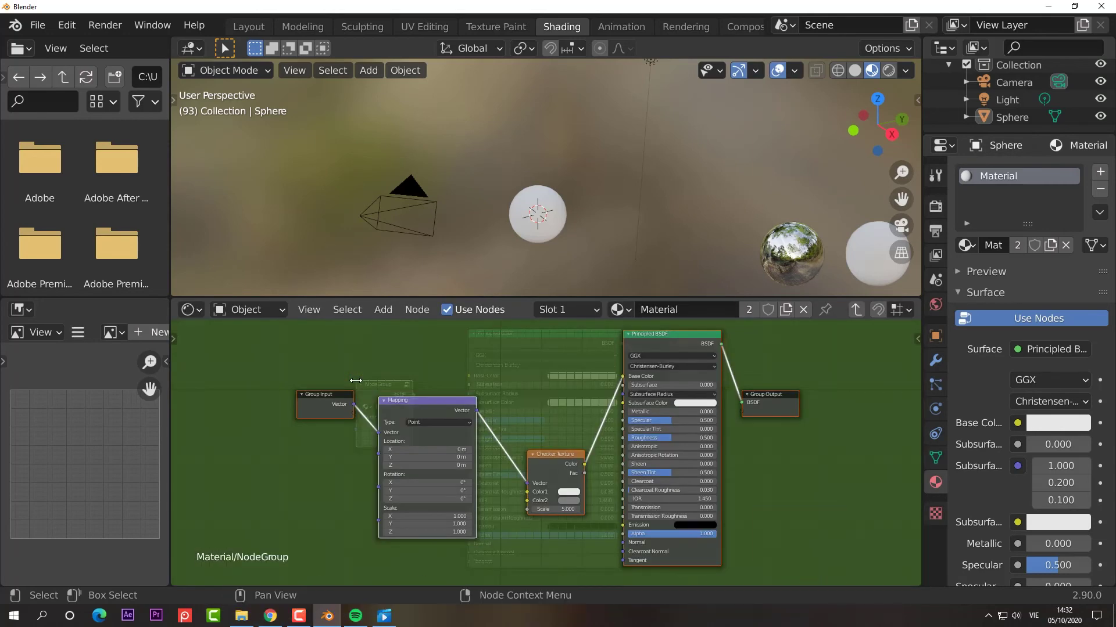